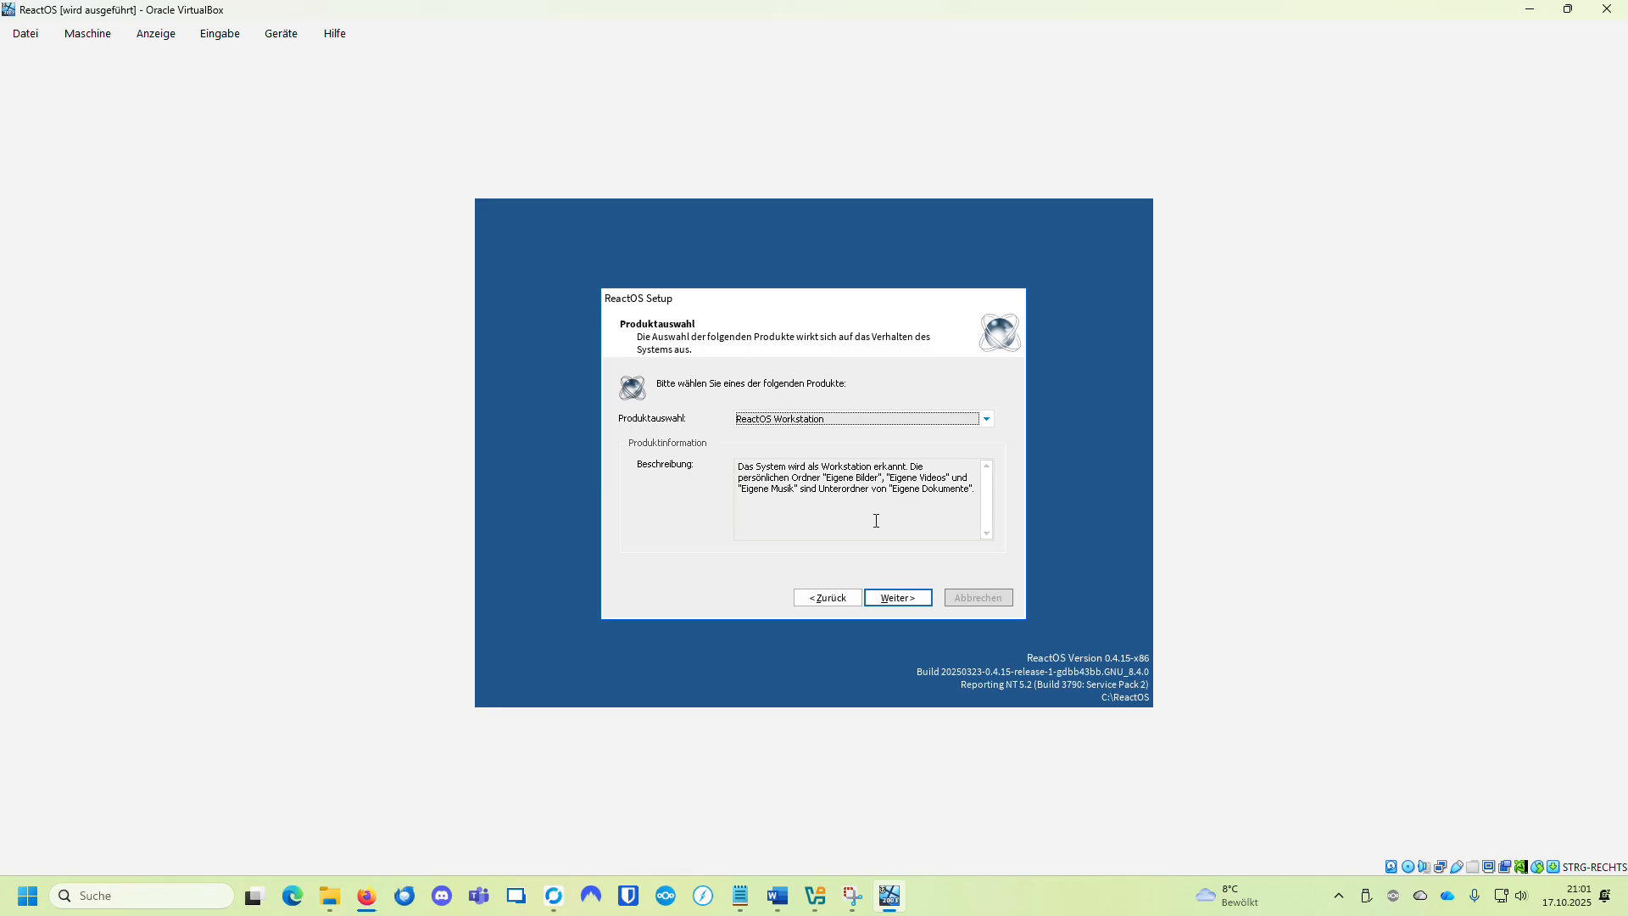
Step: Advance ReactOS Setup through the regional settings page to the personalization page
key("Return")
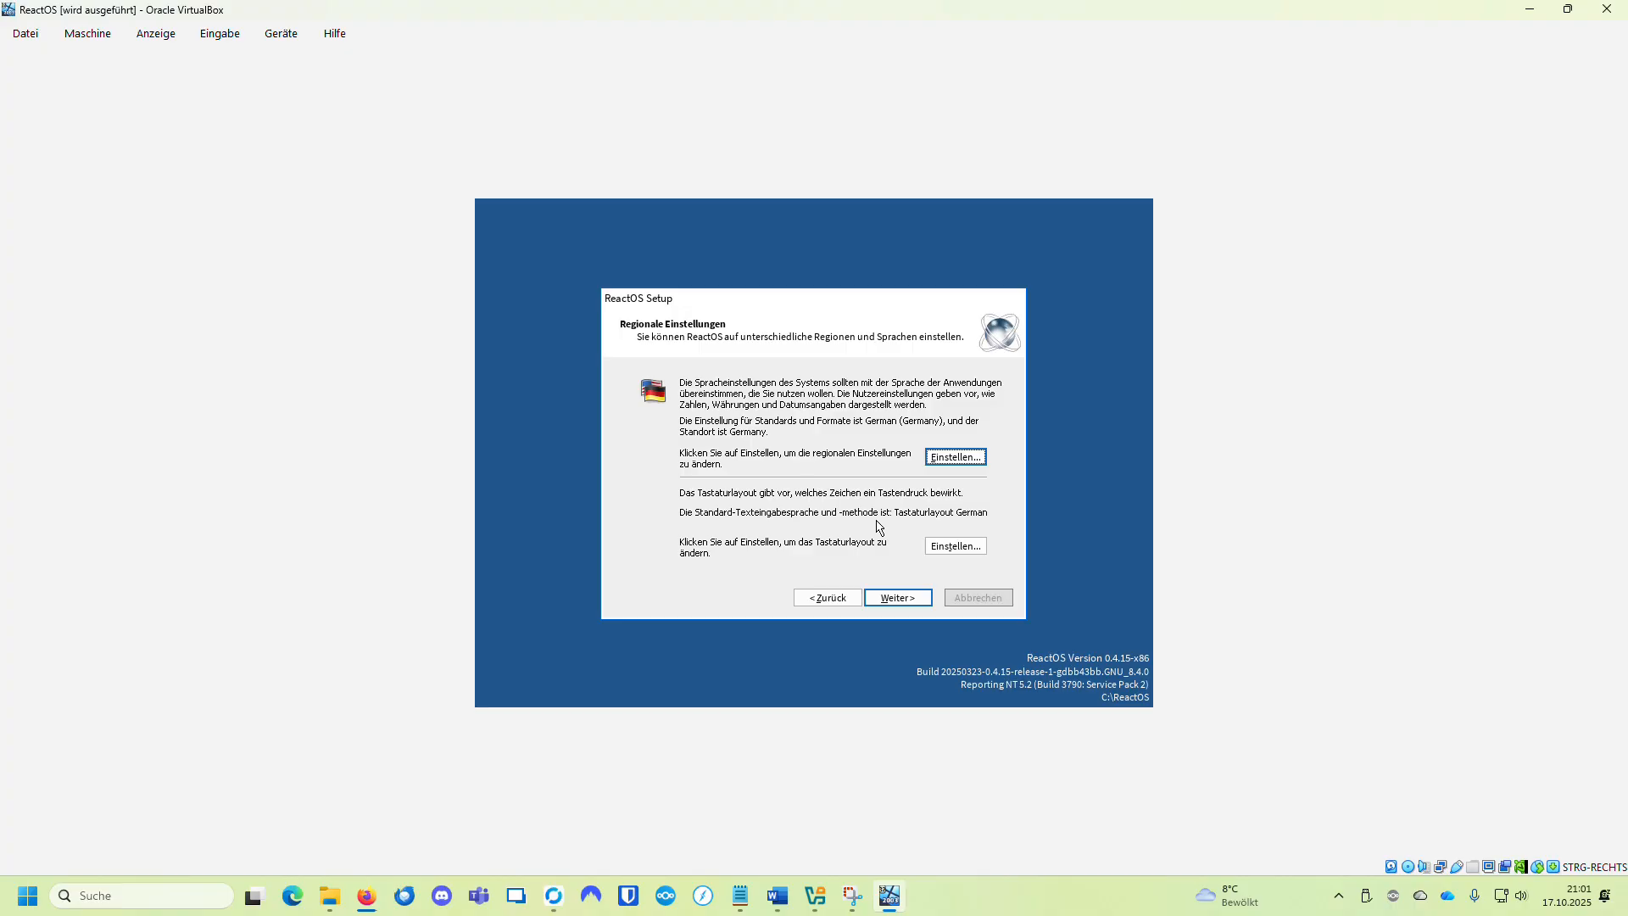
key("Return")
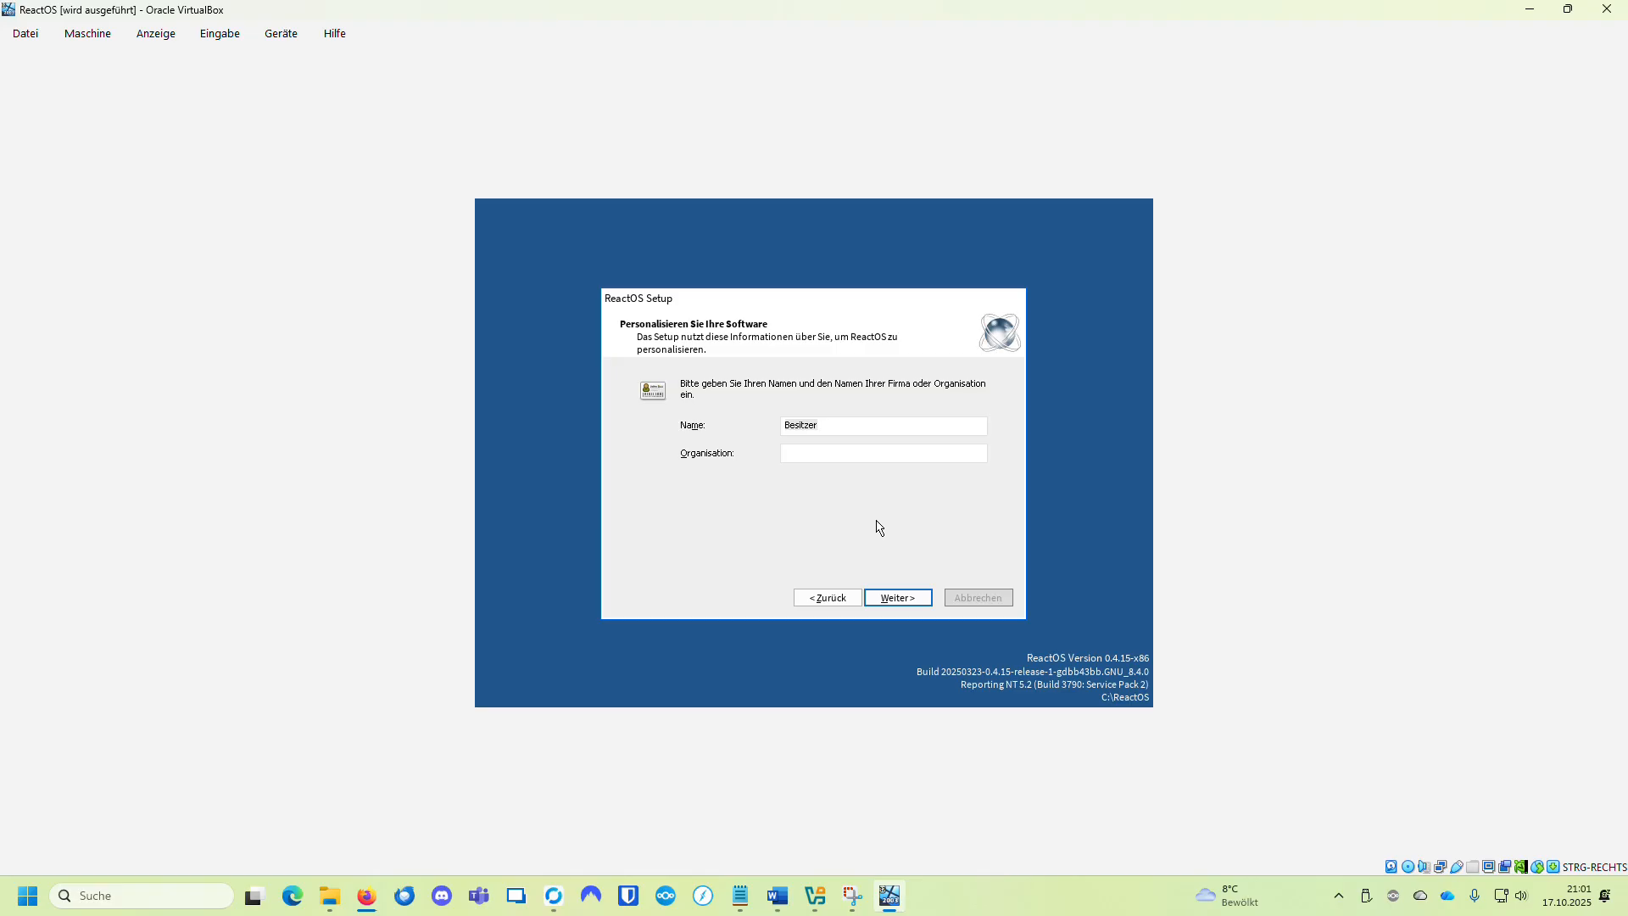
key("BackSpace")
Step: Confirm the regional format and keyboard layout settings with OK, then return to personalization and select the owner name Besitzer
left_click(852, 600)
left_click(941, 465)
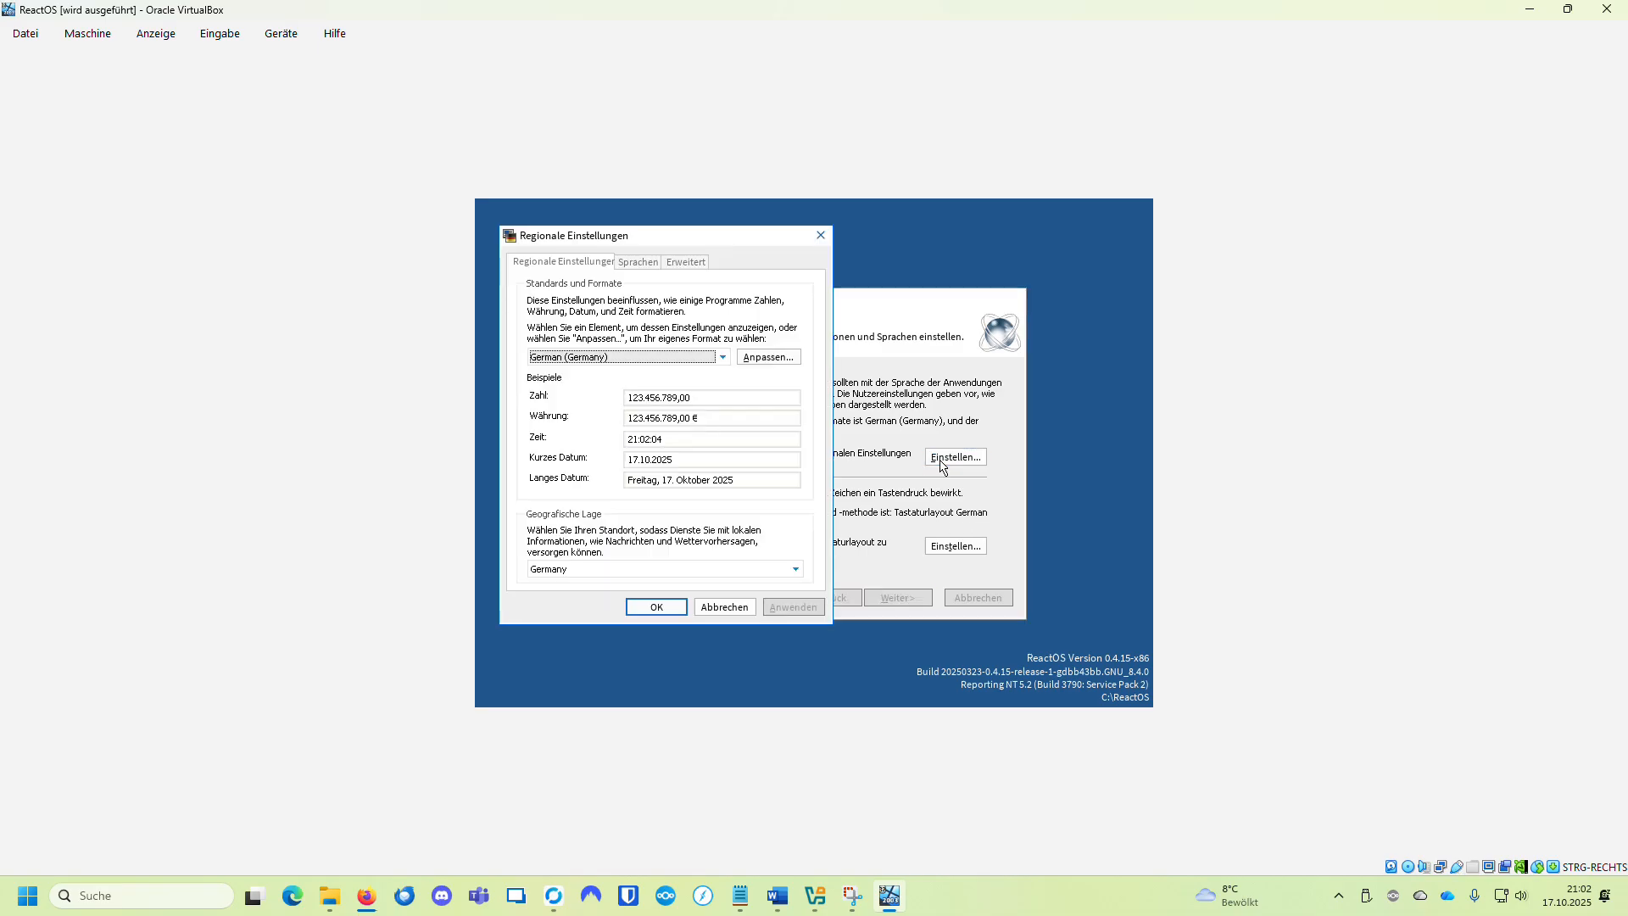
left_click(661, 607)
left_click(953, 549)
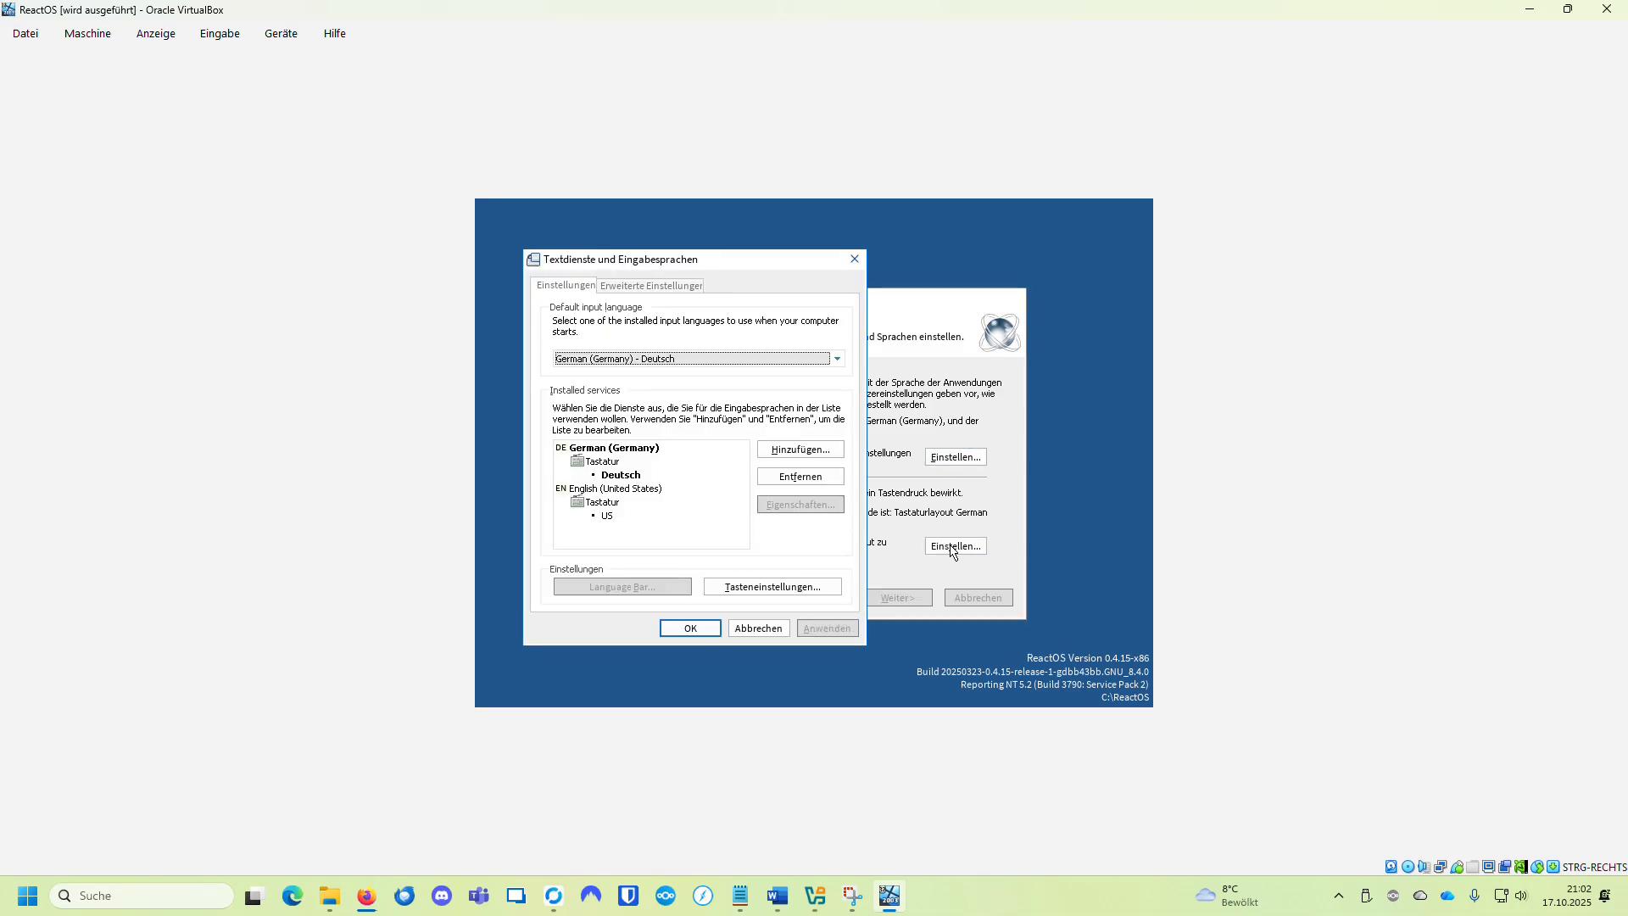
left_click(695, 628)
left_click(886, 596)
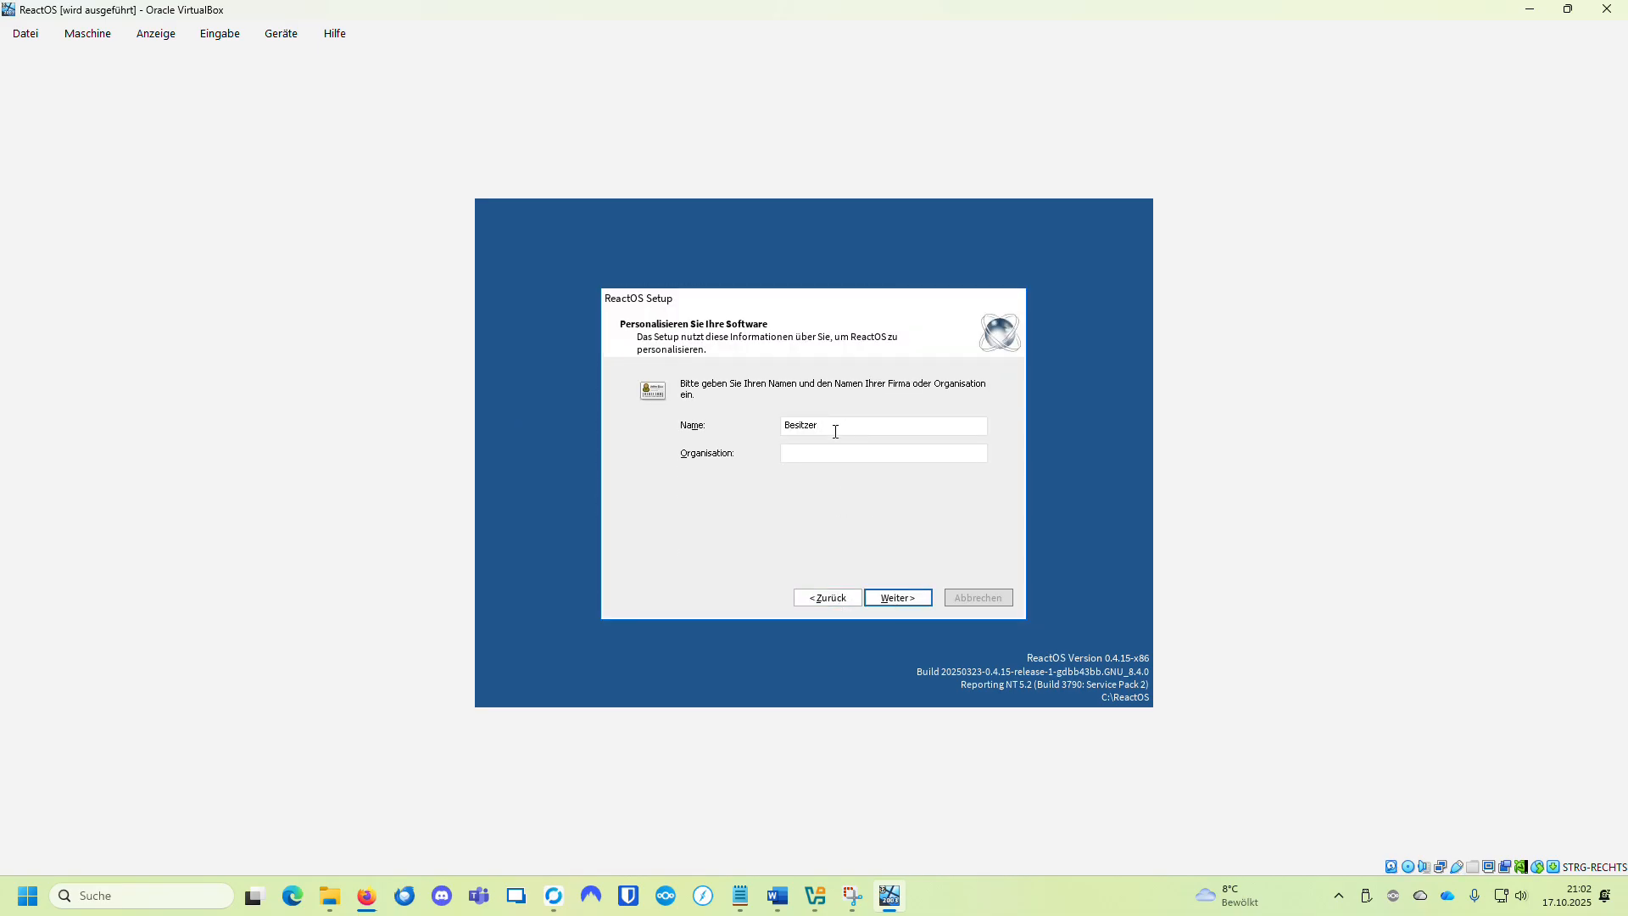
double_click(869, 425)
Step: Enter 'test' as the owner name, set the computer name to REACTOS-VBOX and fill in the administrator password
type("test")
key("Return")
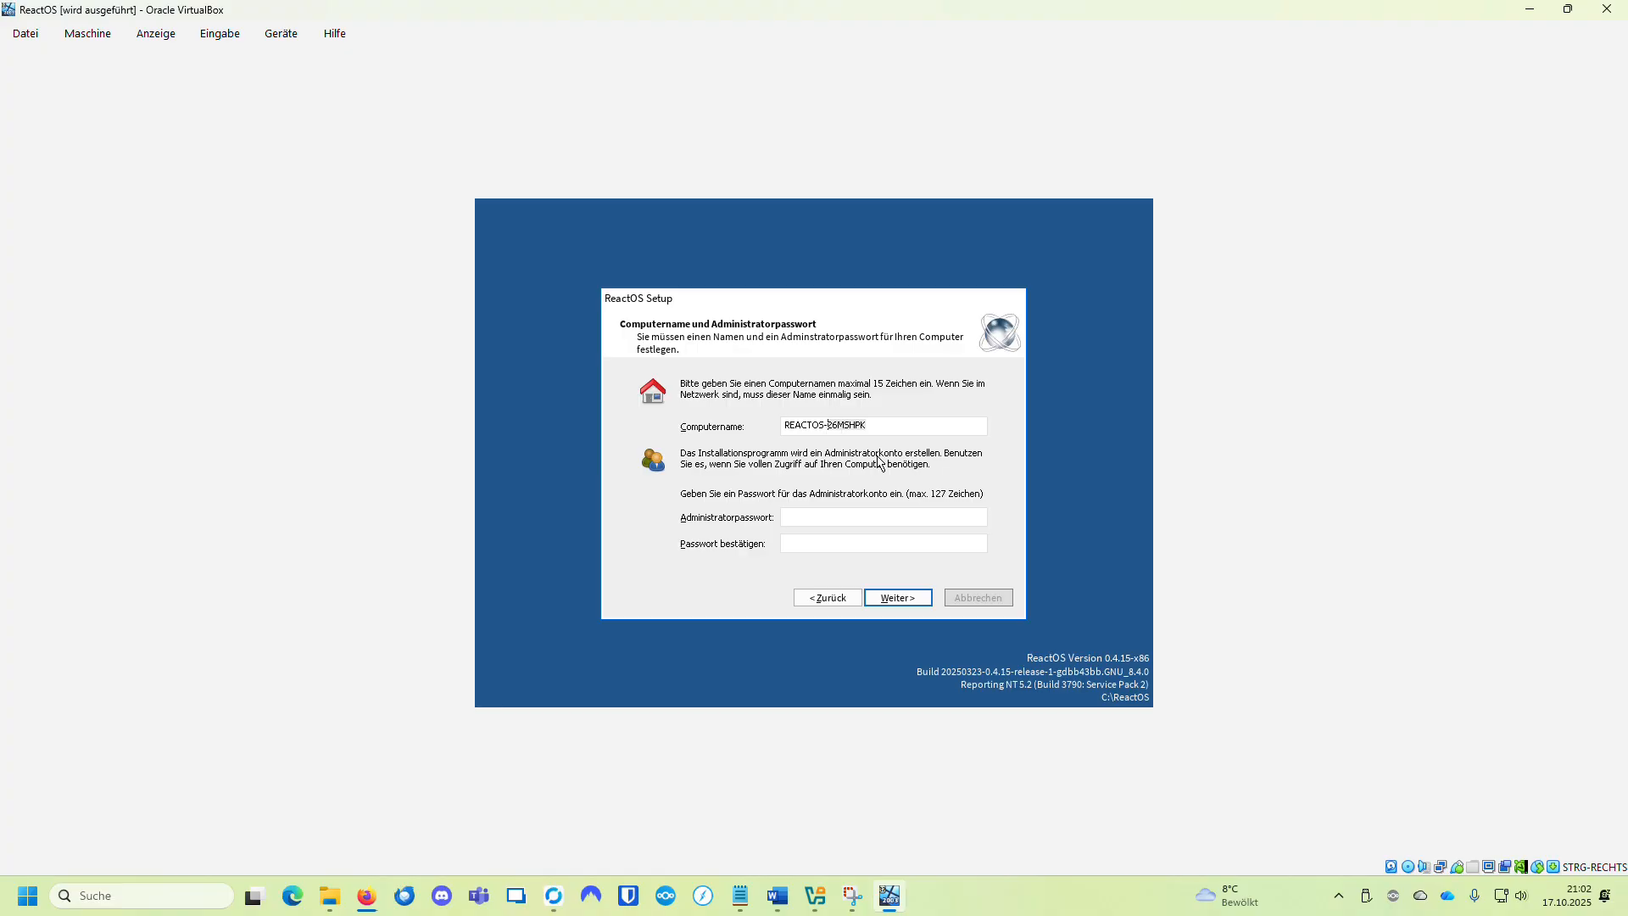
key("Delete")
key("Delete")
key("Delete")
key("Delete")
key("Delete")
key("Delete")
key("Delete")
type("V")
key("Tab")
Step: Confirm the administrator password and accept the date, time and GMT+01:00 time zone
type("****")
left_click(898, 596)
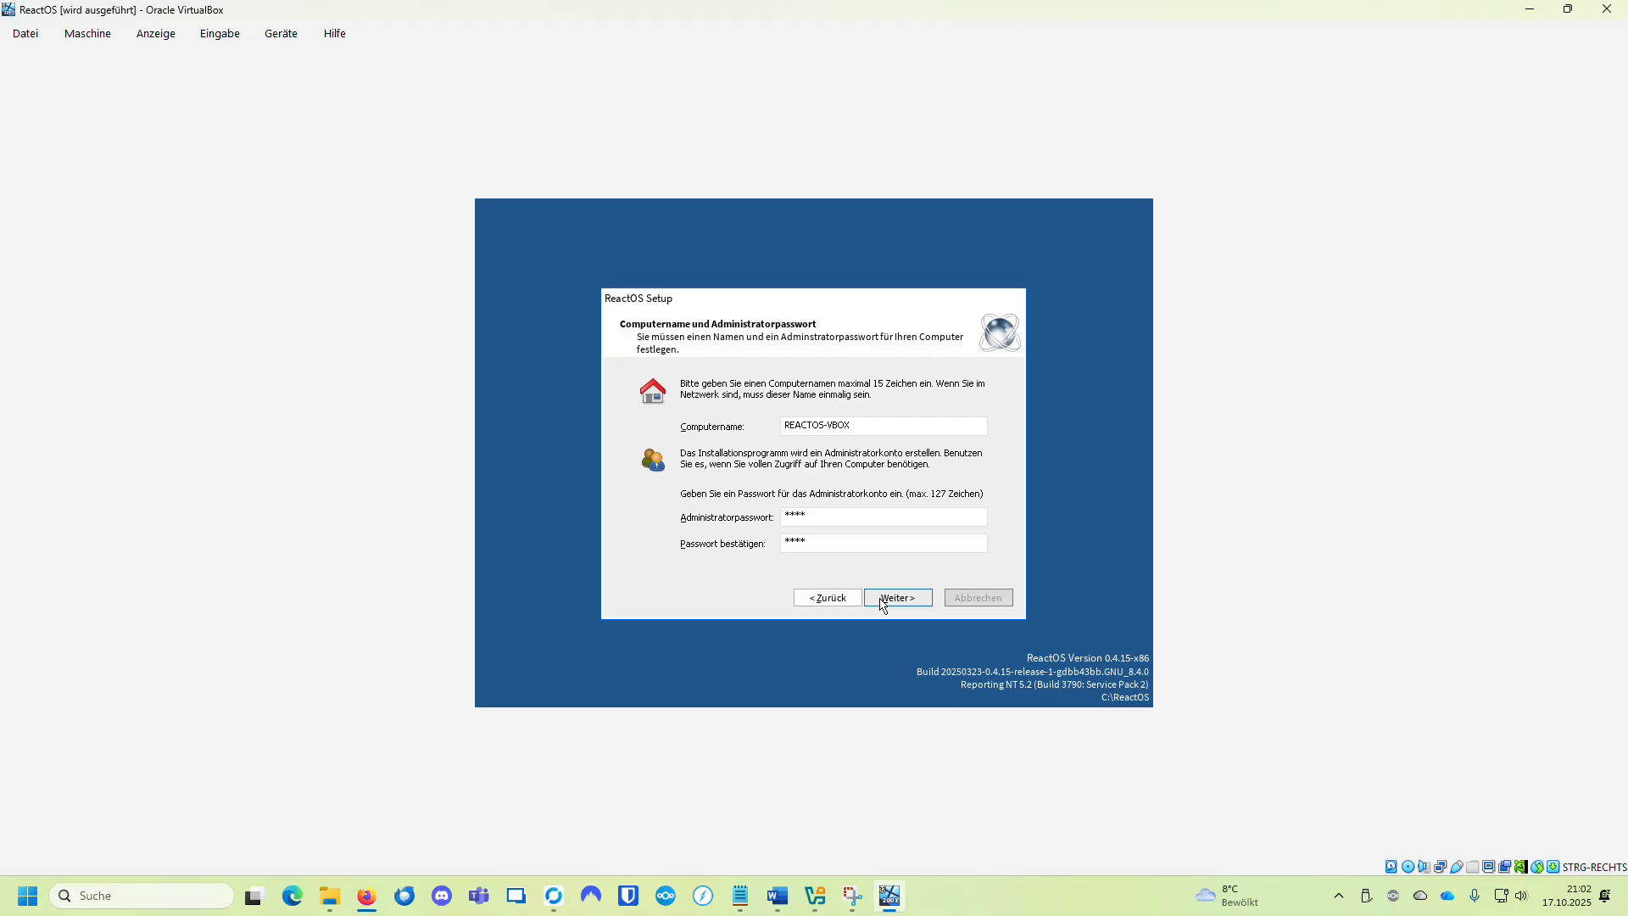
left_click(890, 596)
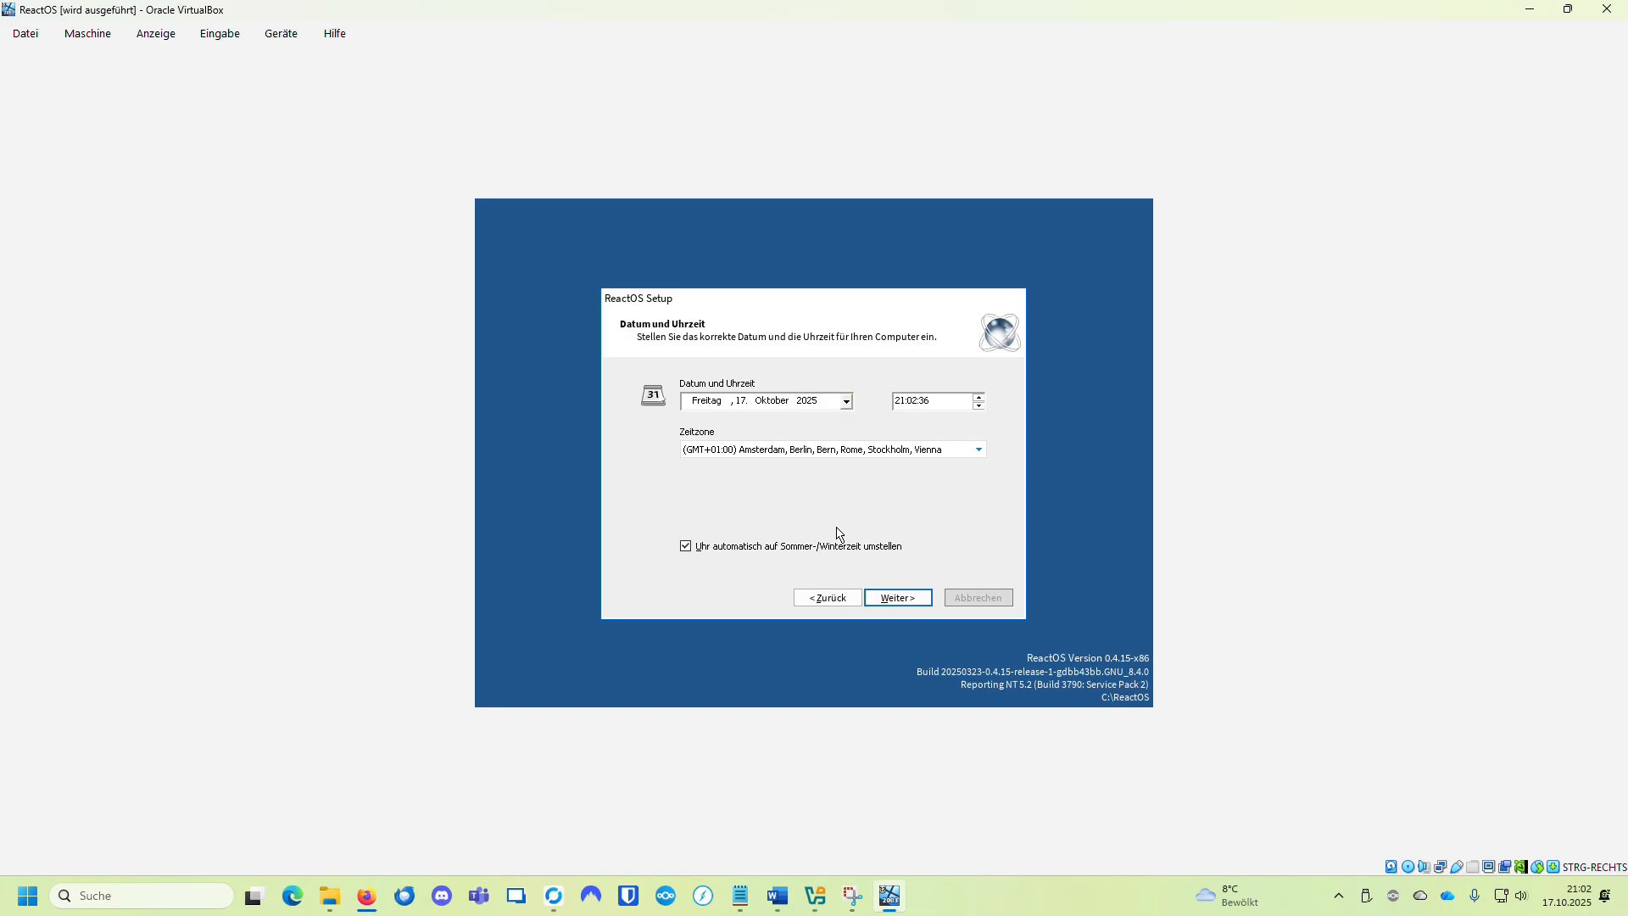
left_click(897, 598)
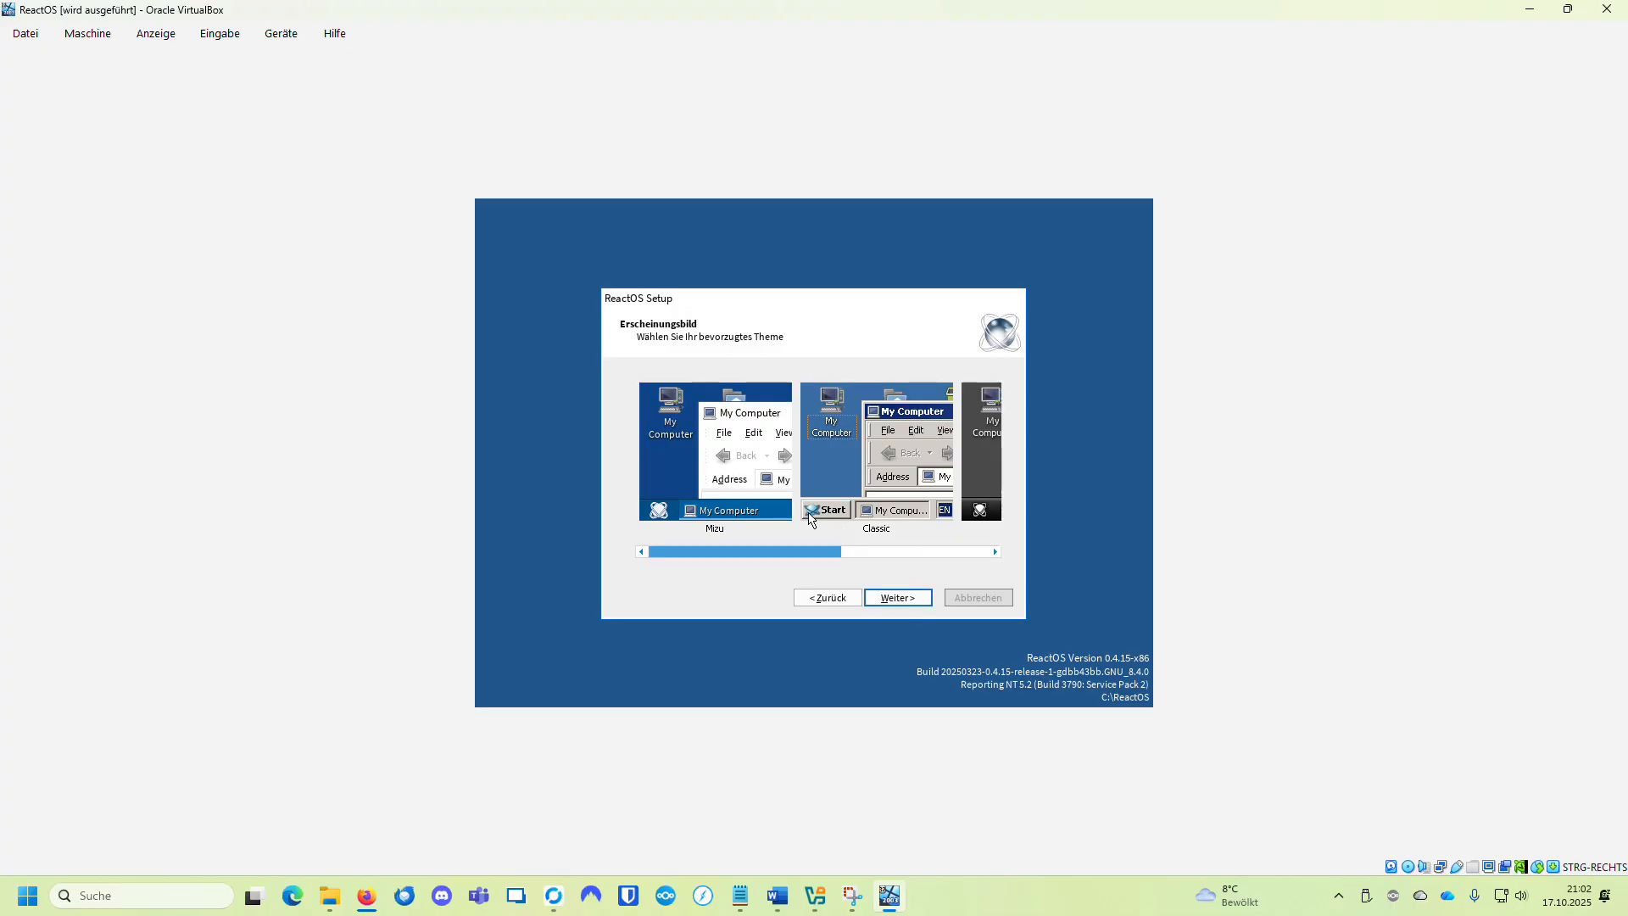
Step: Choose the Classic theme from the appearance previews and continue
scroll(814, 522, "down", 3)
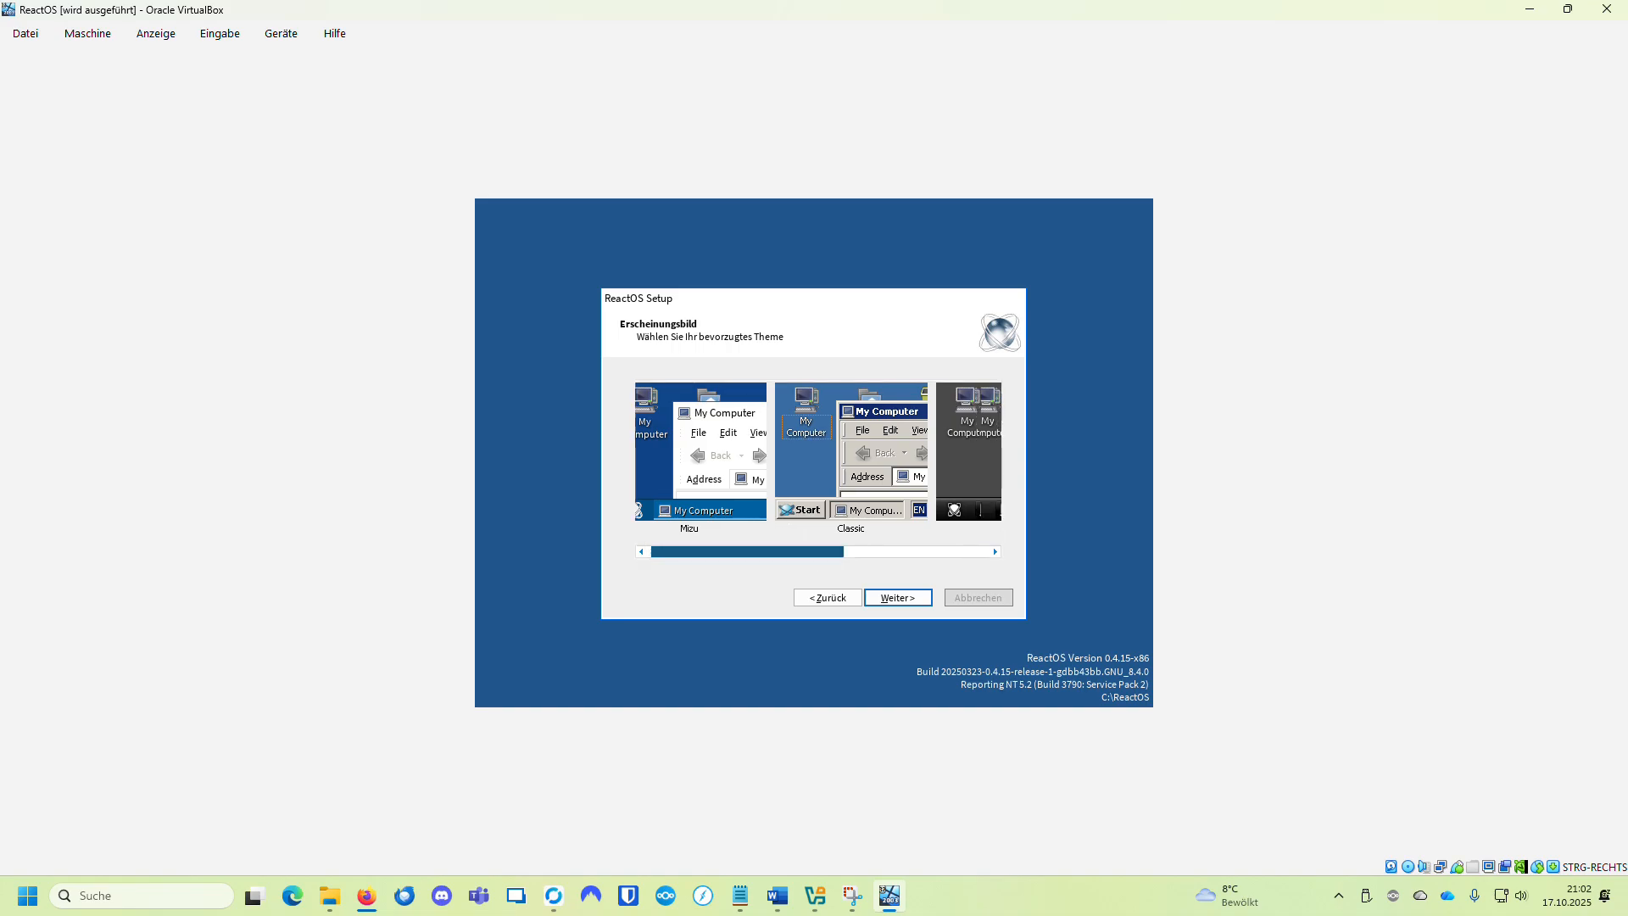
scroll(984, 538, "up", 3)
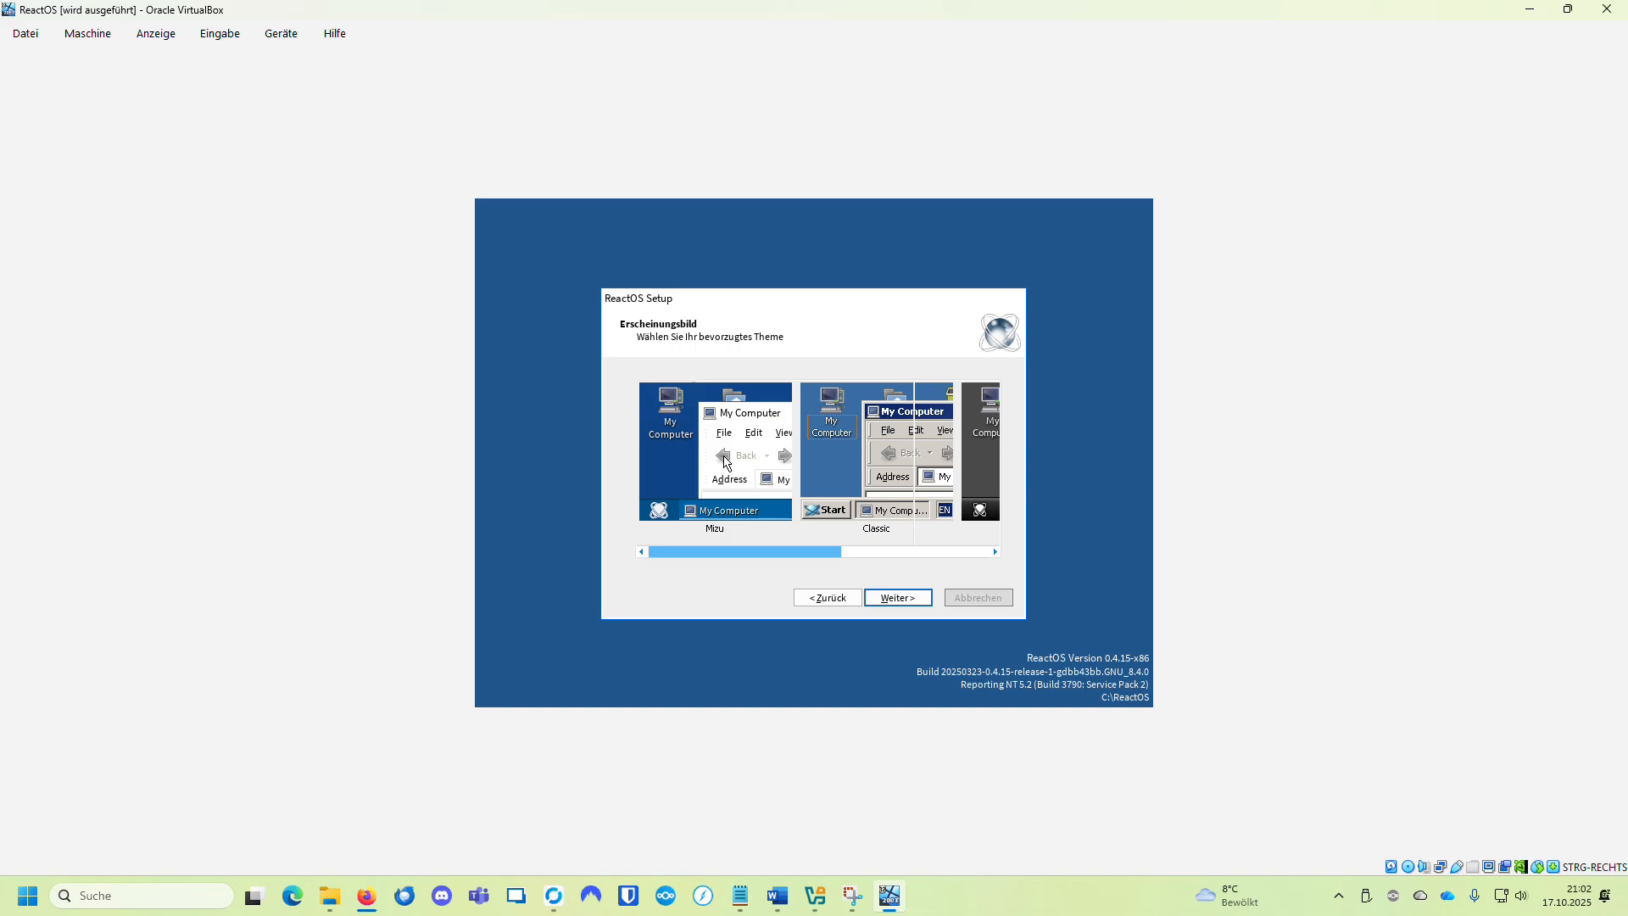
left_click_drag(824, 552, 879, 551)
left_click(758, 482)
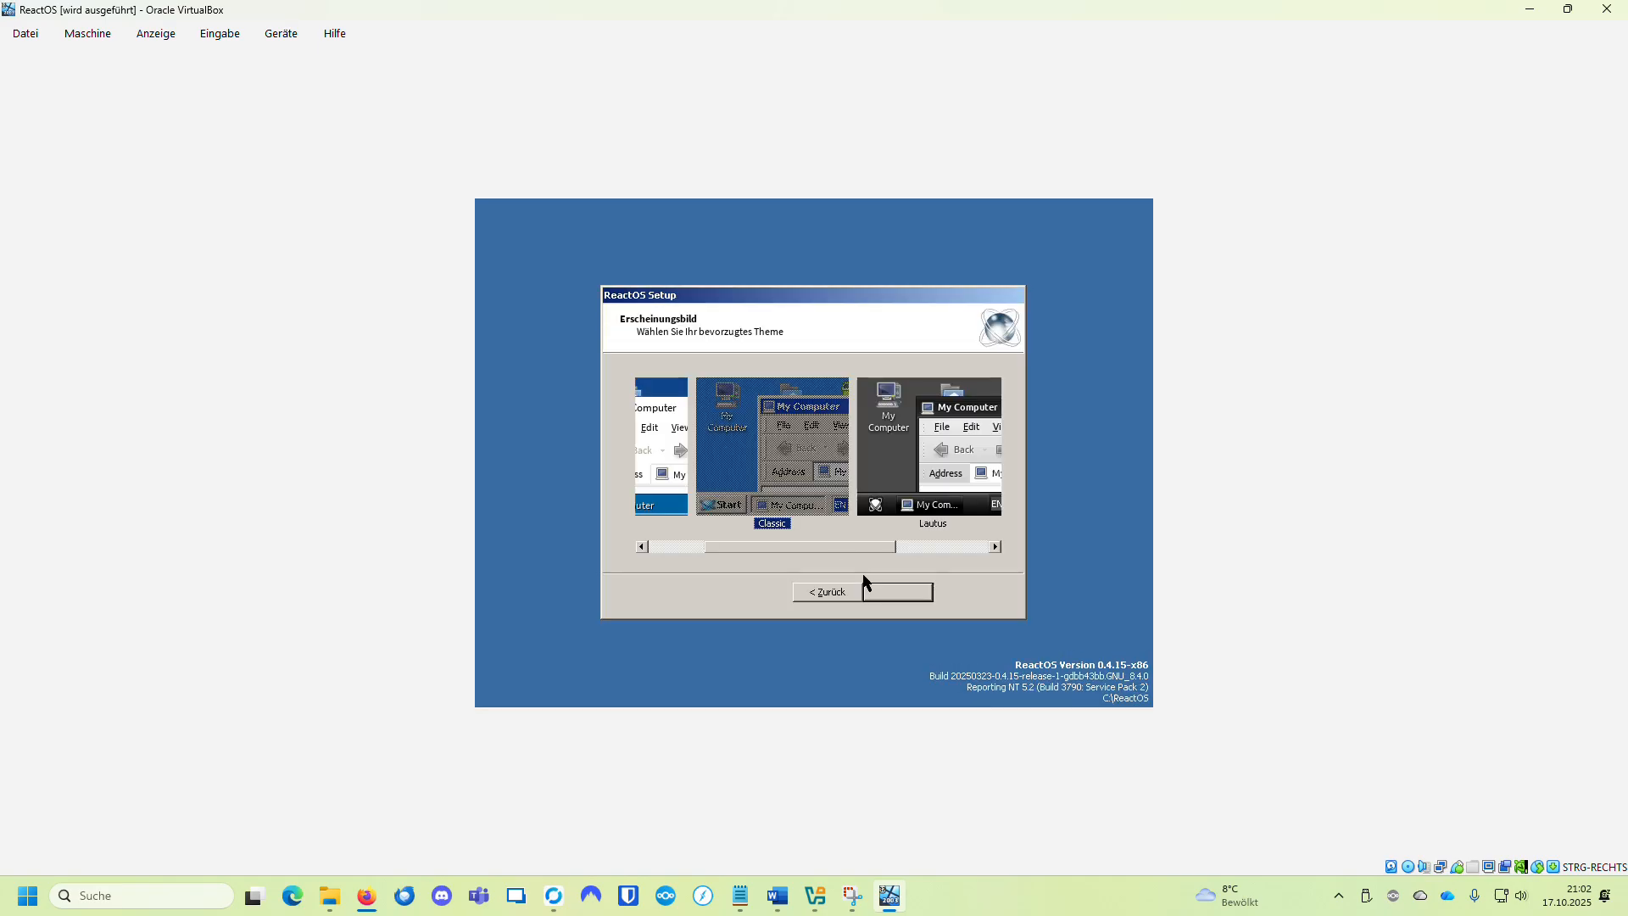
left_click(897, 591)
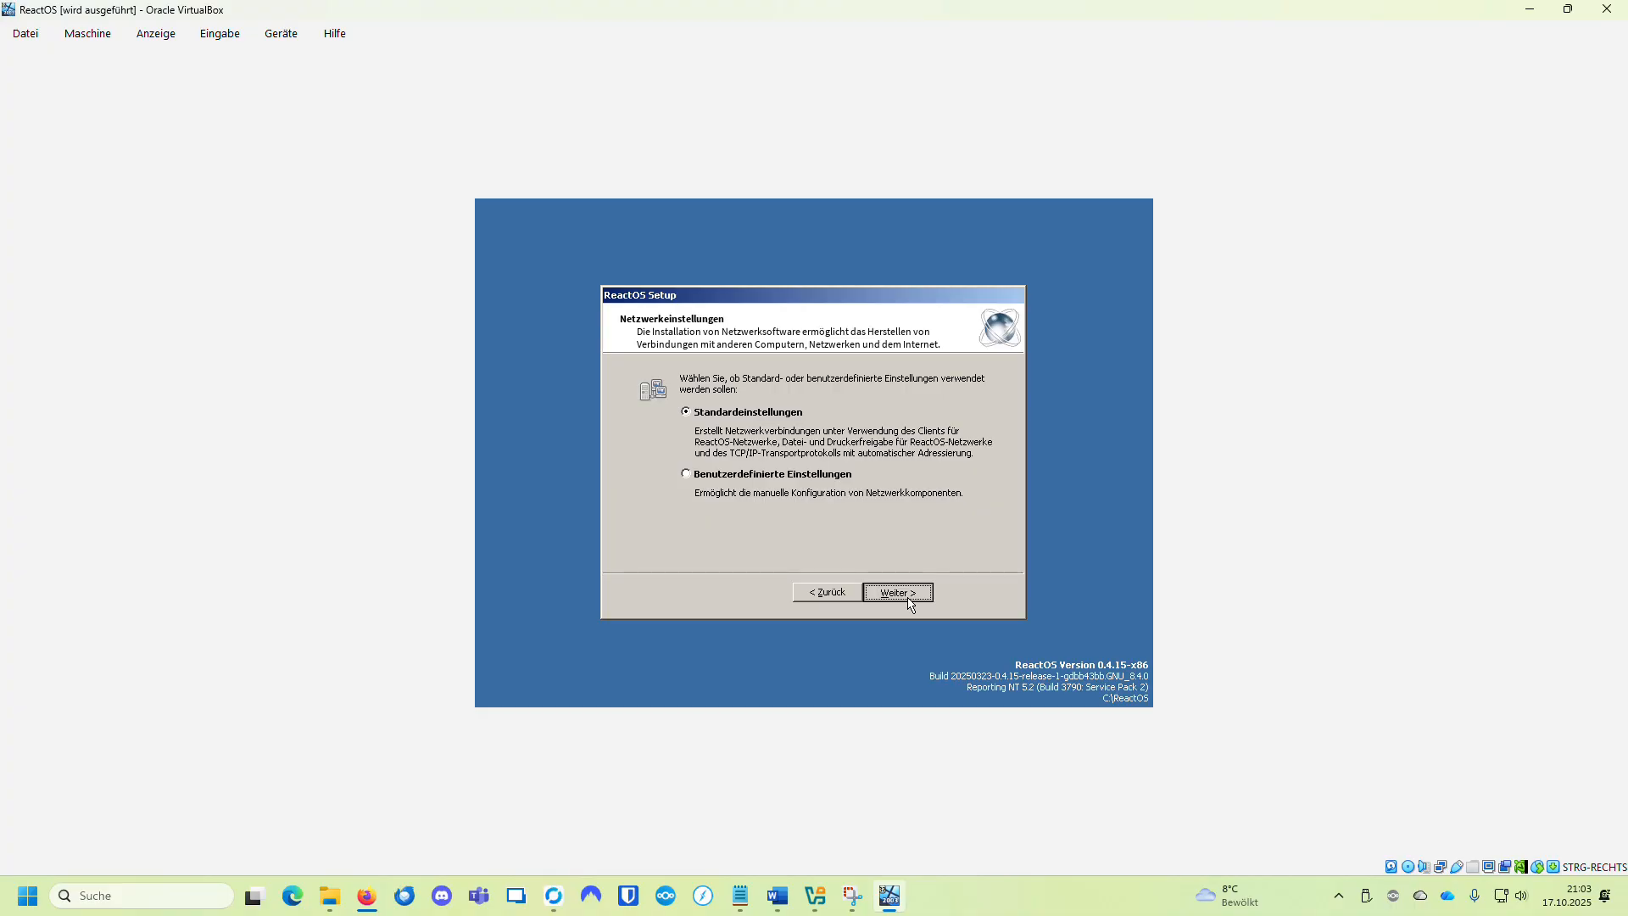
Step: Keep the default network settings and the WORKGROUP workgroup to finish installation
left_click(895, 593)
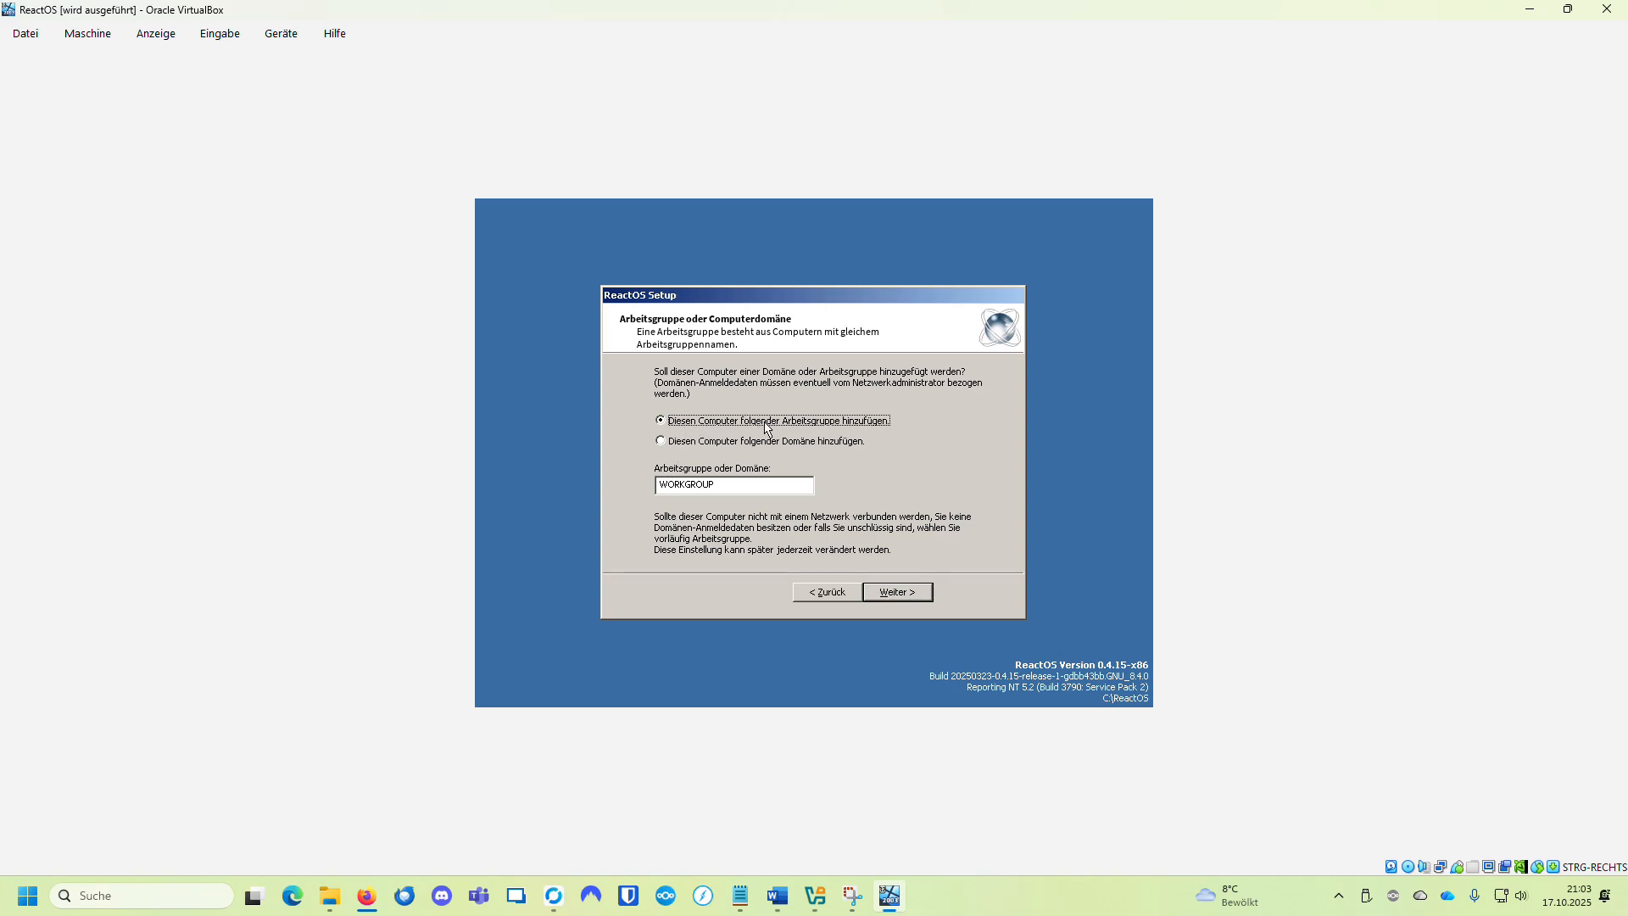
left_click(901, 596)
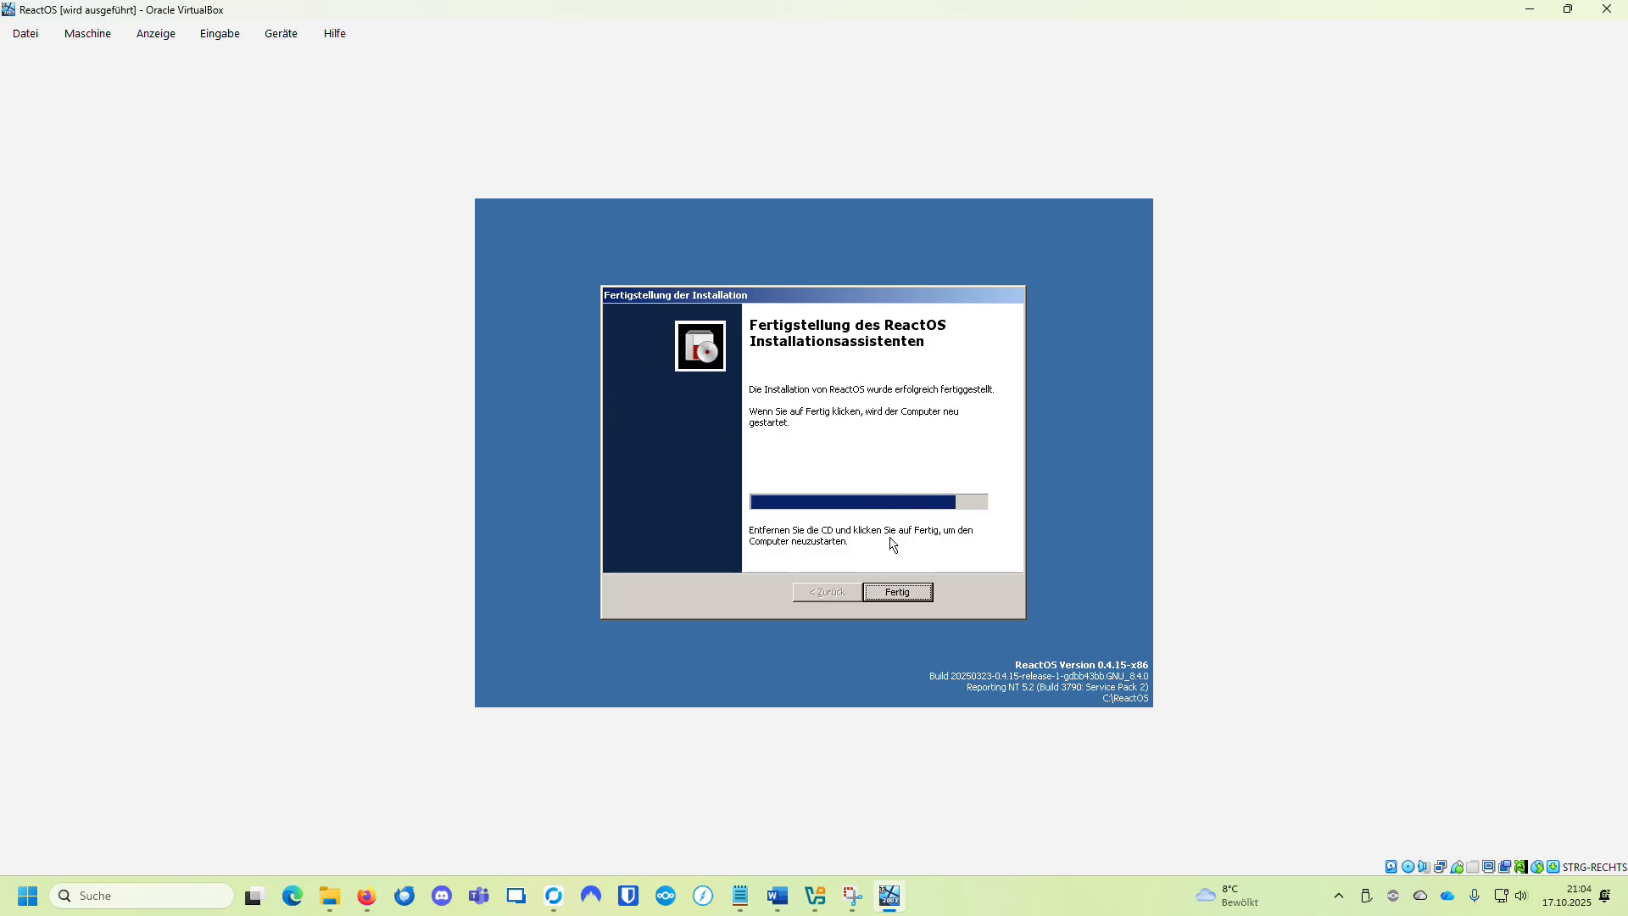
Step: Finish setup and eject the ReactOS ISO from the virtual optical drive so the VM reboots
left_click(897, 592)
left_click(280, 34)
mouse_move(339, 60)
left_click(506, 230)
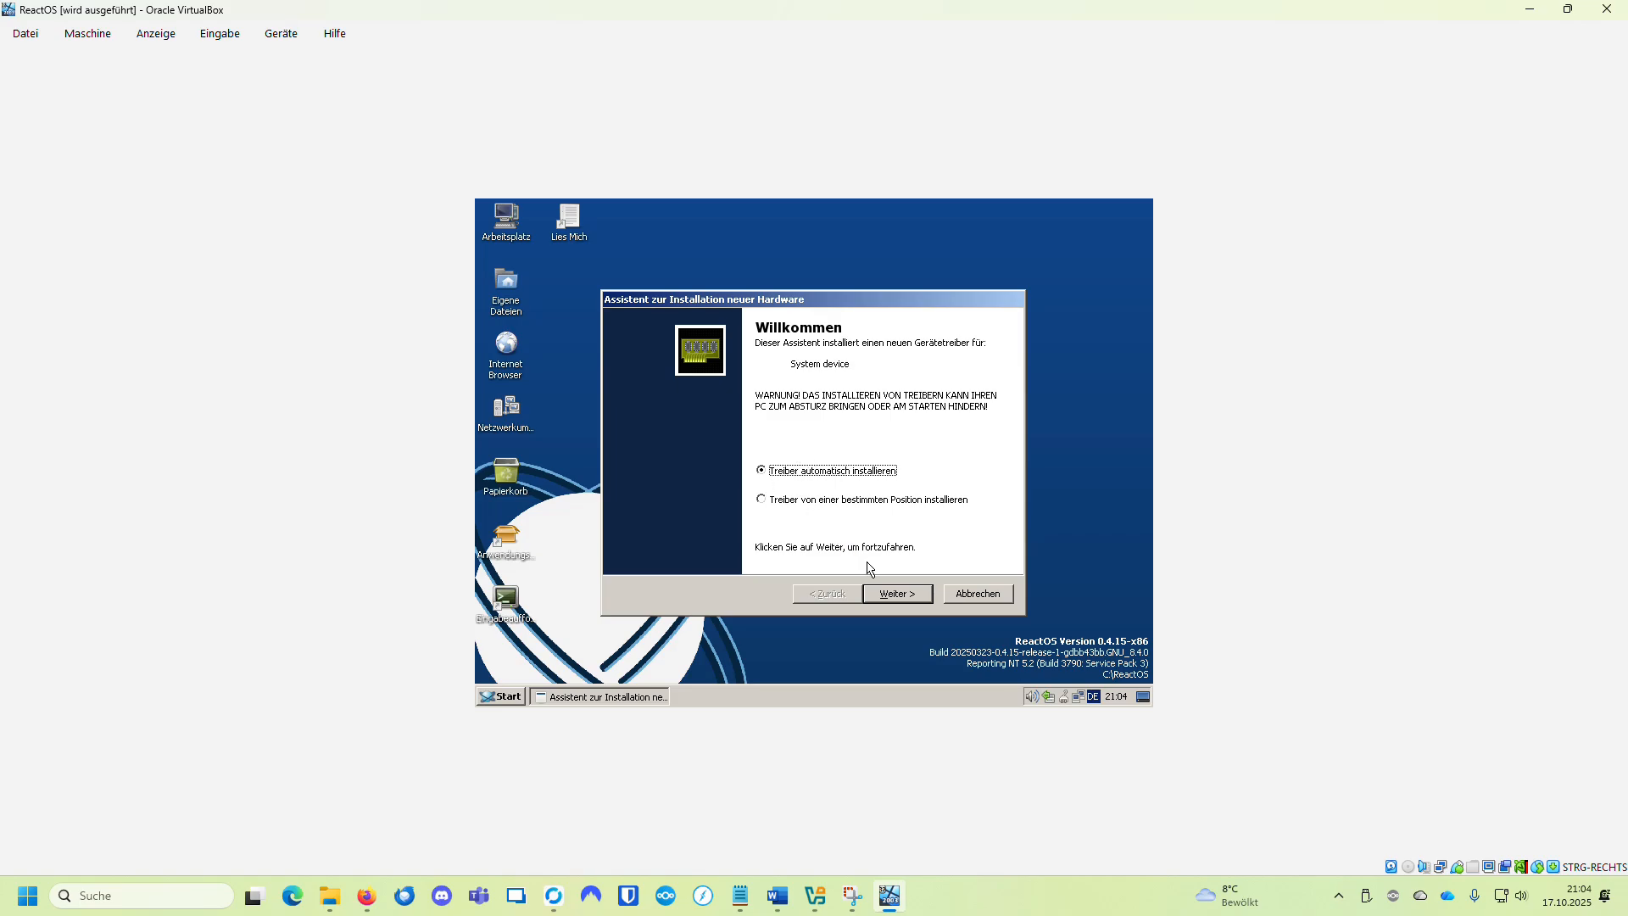
Step: Let the wizard attempt the System device driver install, then close the failed-installation dialog with Fertig
left_click(896, 593)
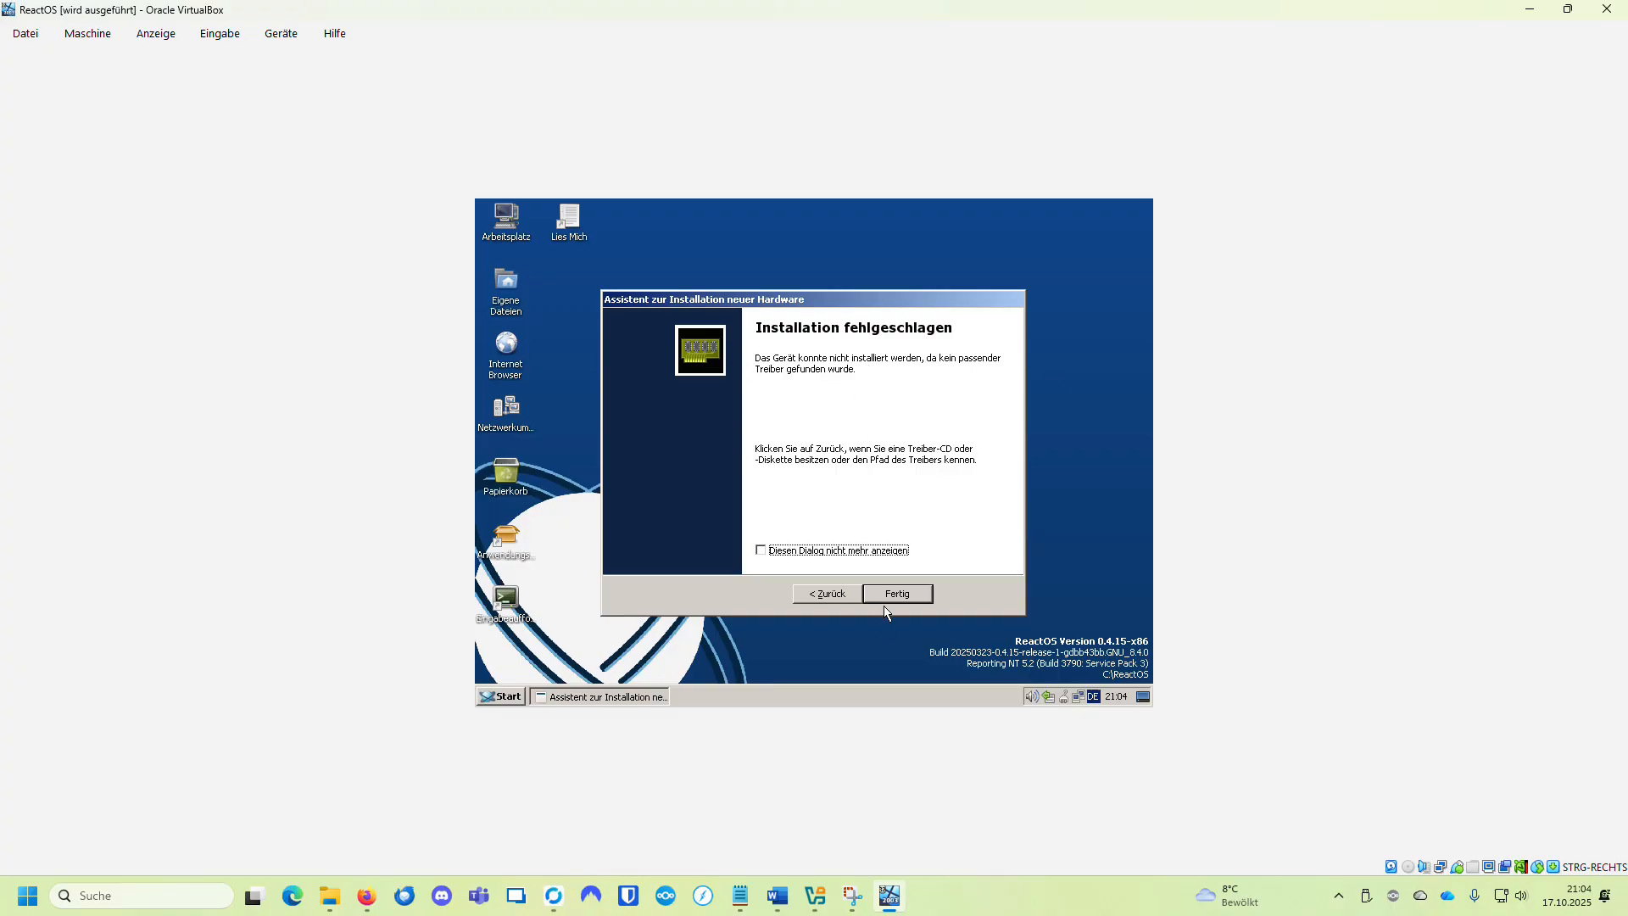
left_click(882, 587)
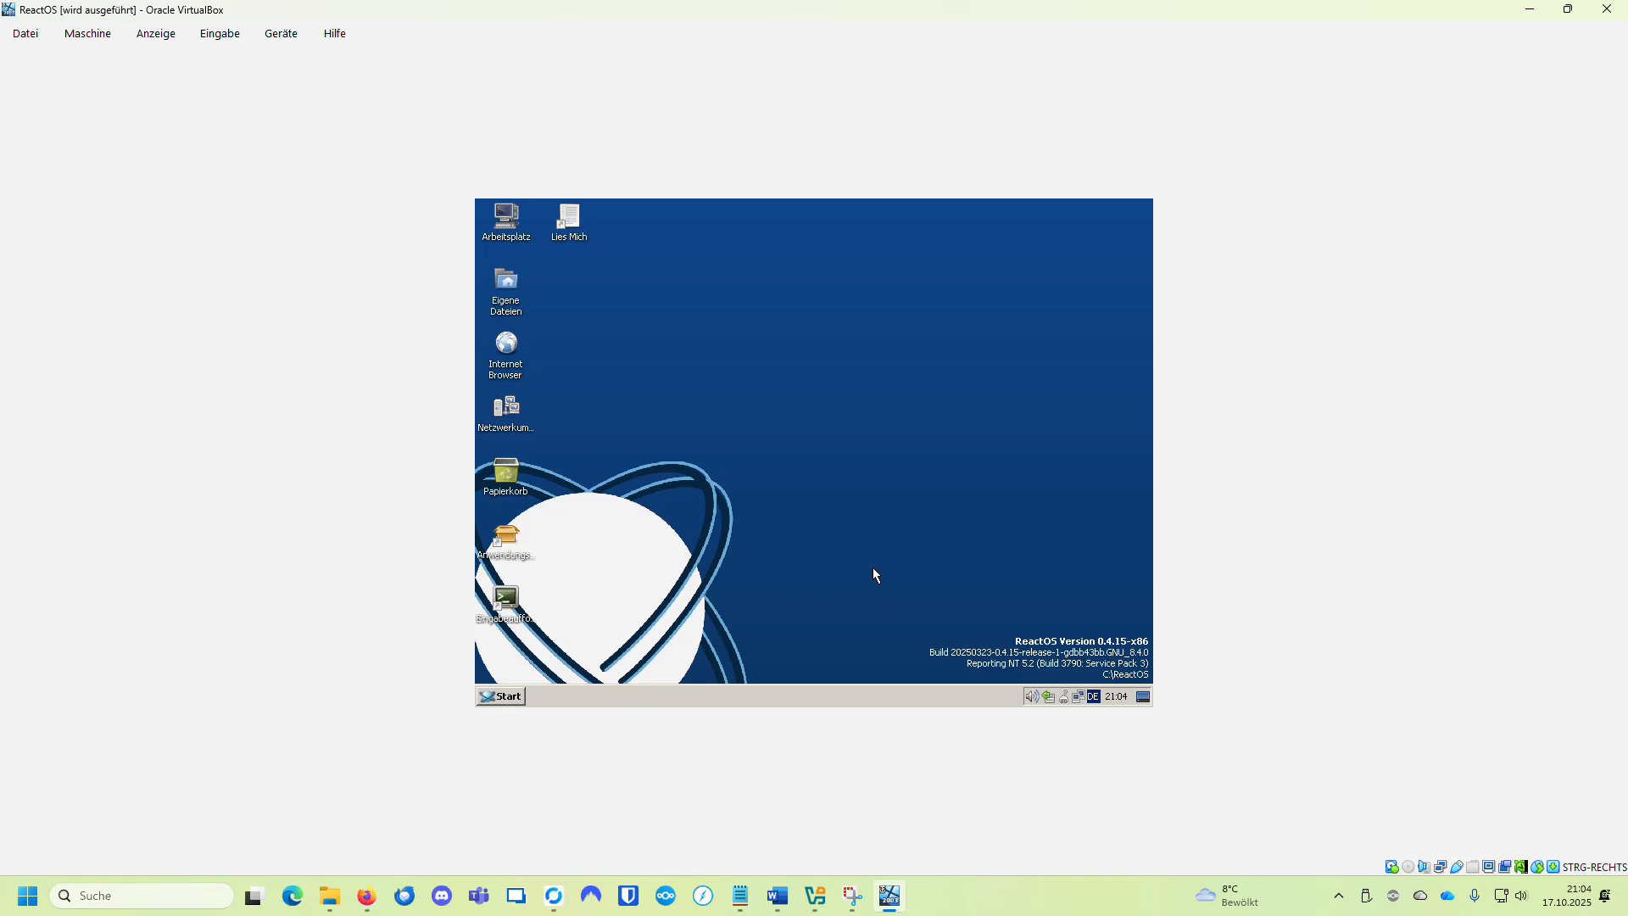
right_click(492, 696)
left_click(498, 696)
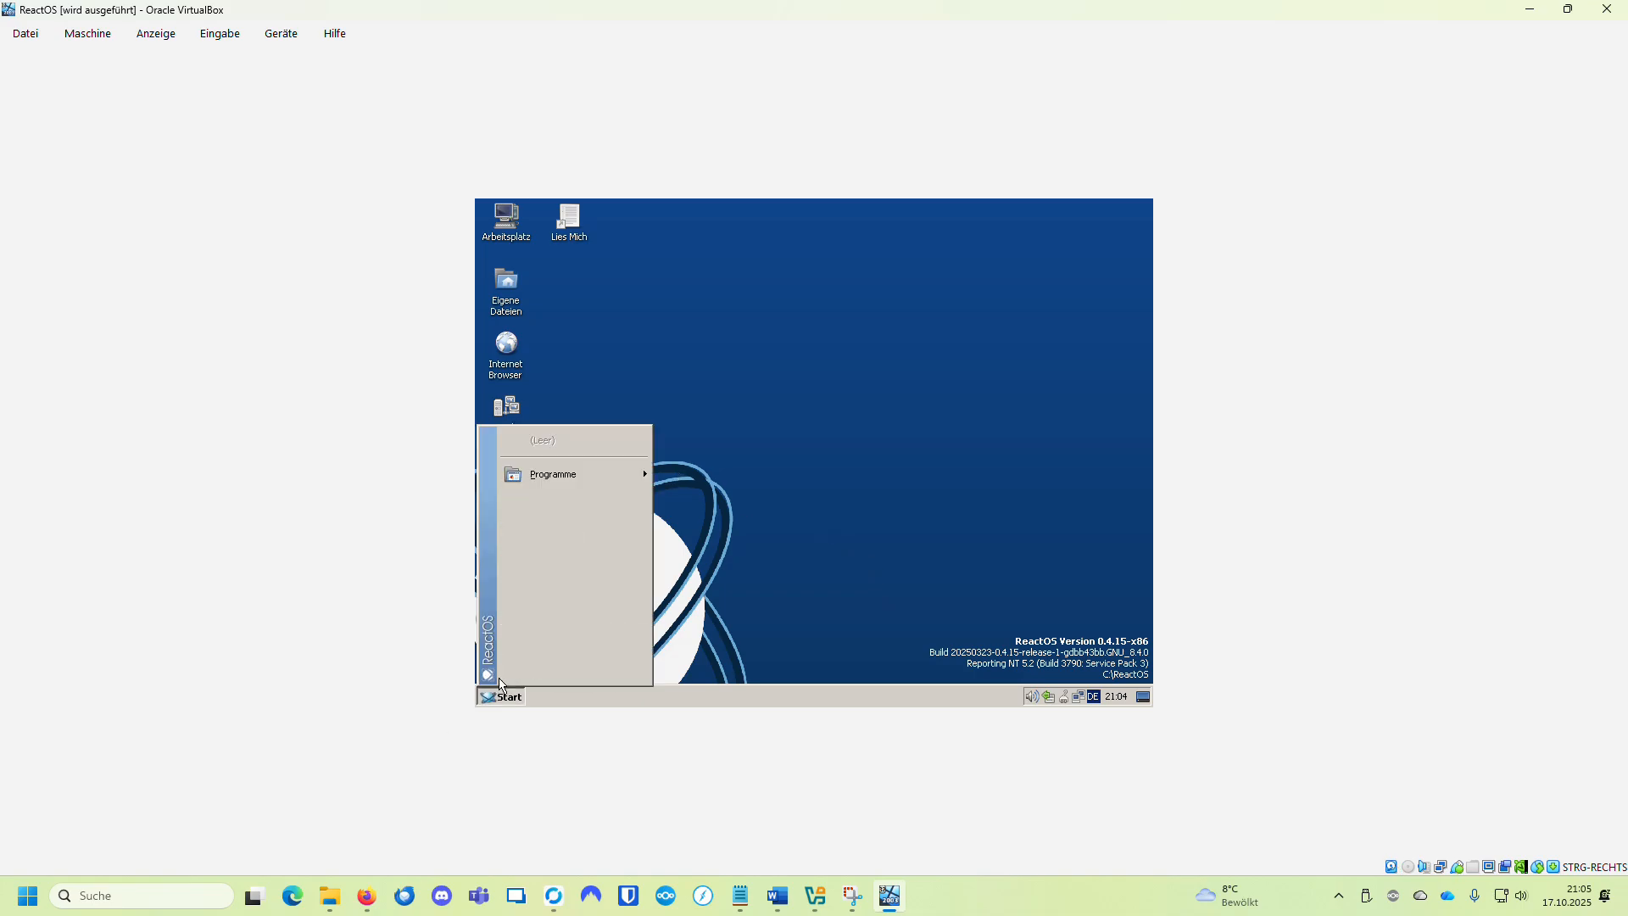
mouse_move(601, 531)
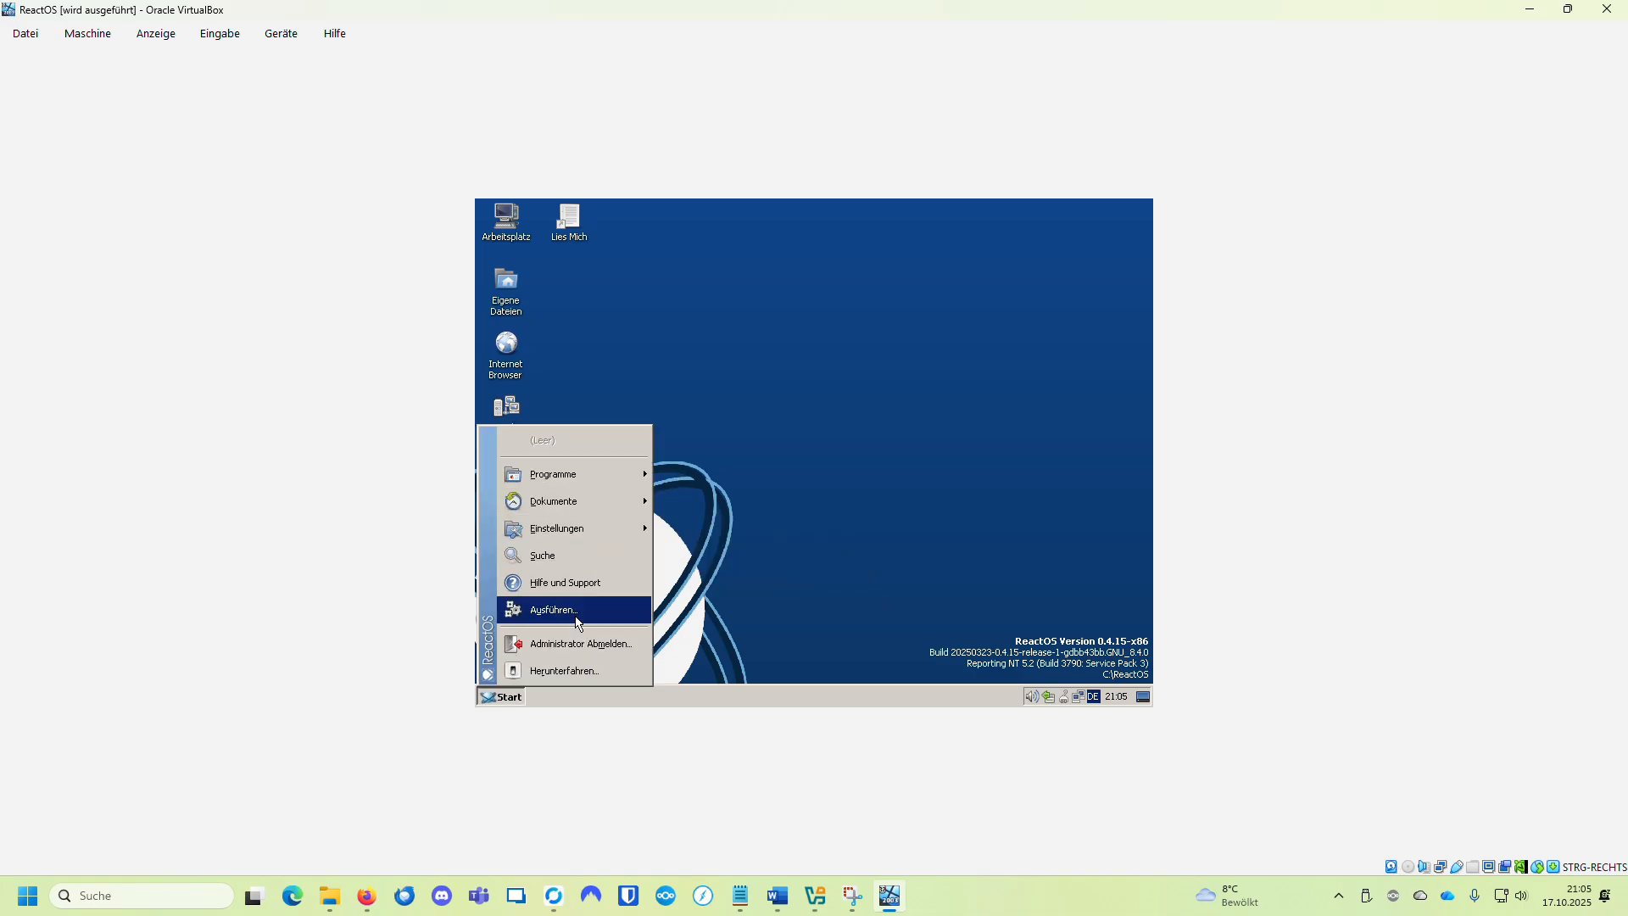
mouse_move(579, 466)
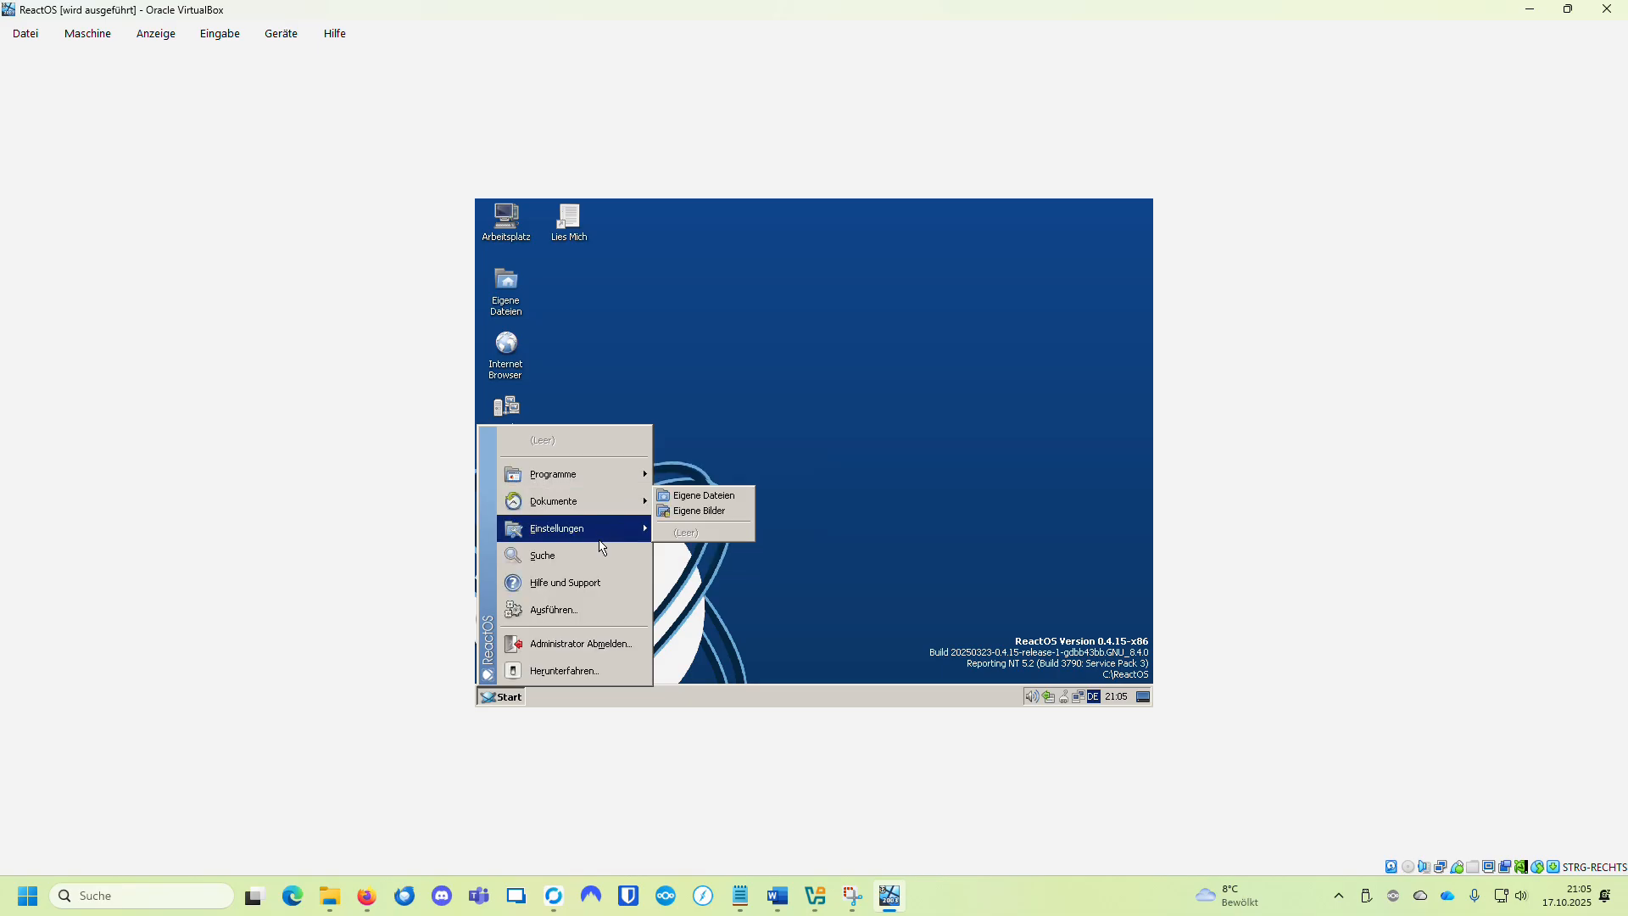
left_click(882, 308)
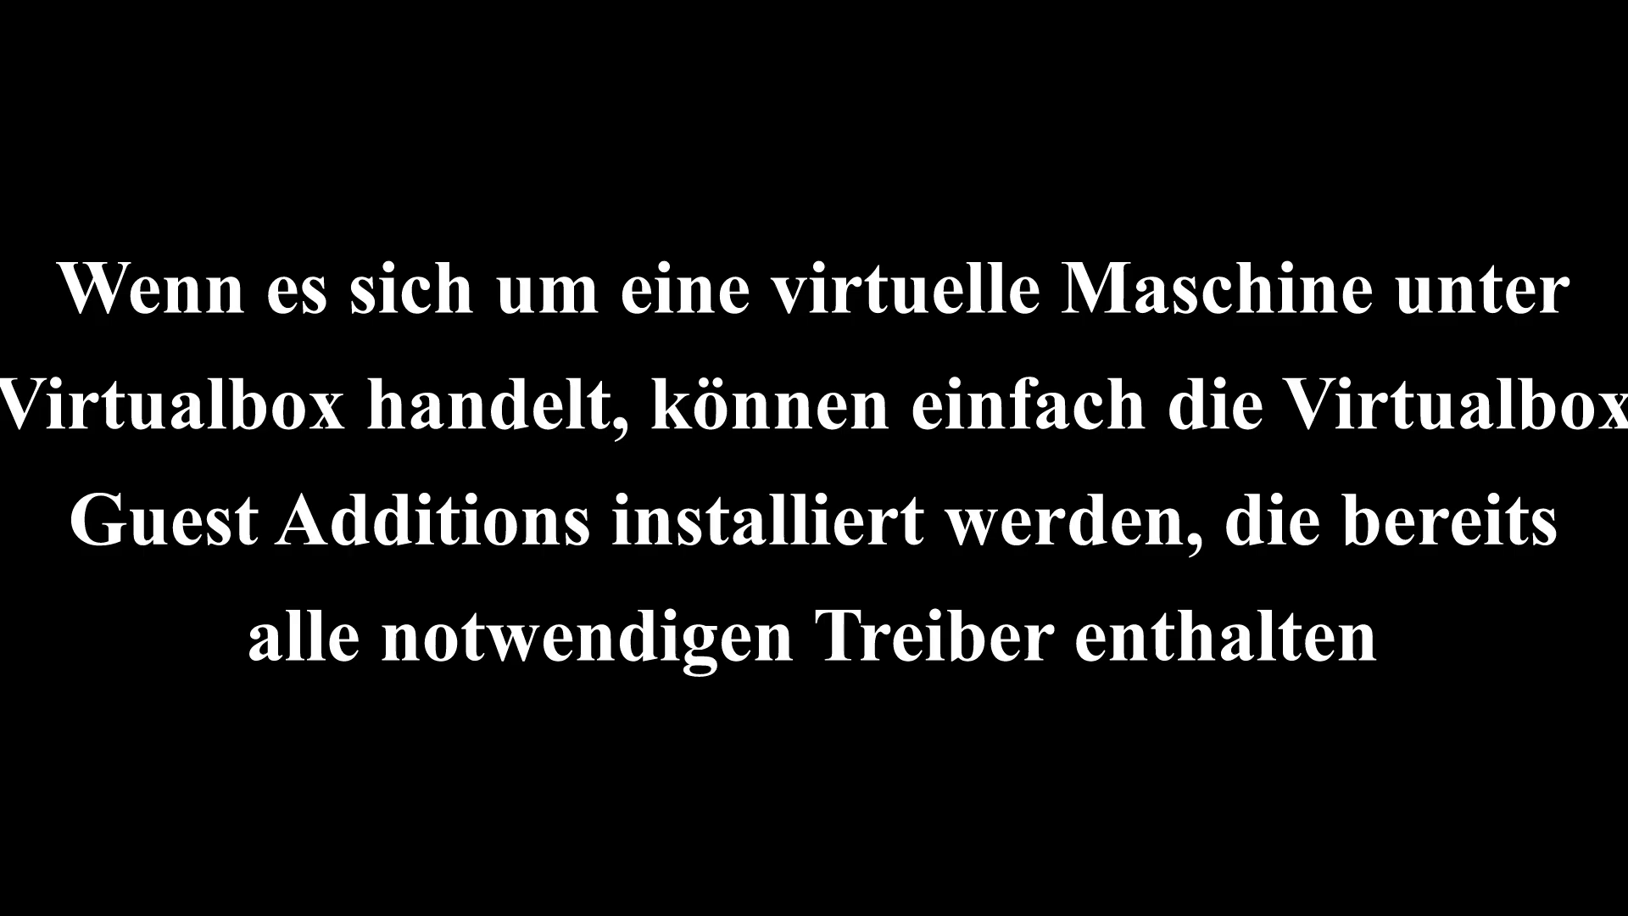